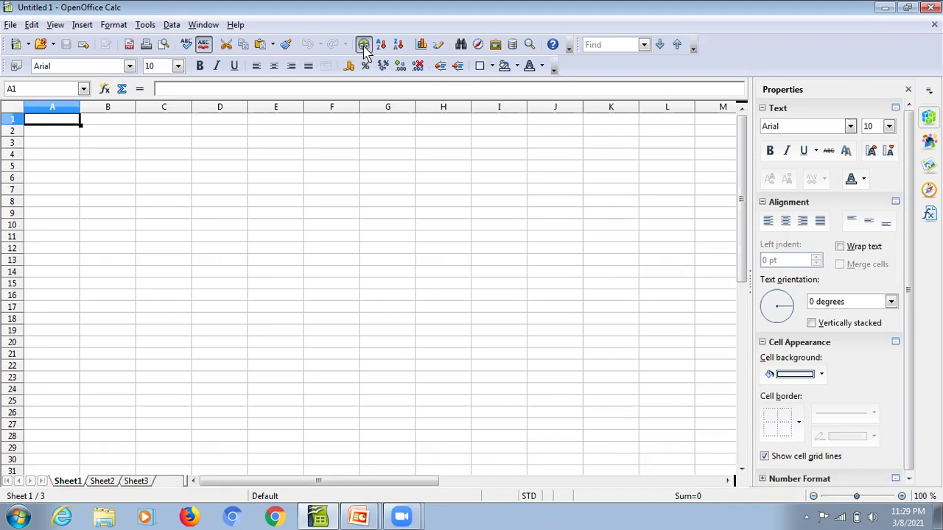
Step: Start a web hyperlink in cell A1 and paste the CBSE Pariksha Pe Charcha video address as its target
{"action": "left_click", "coordinate": [82, 25]}
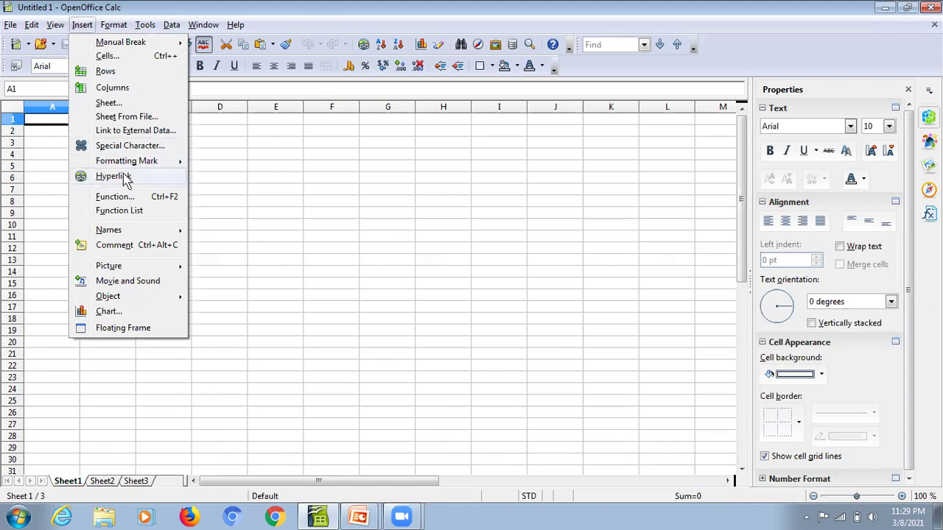
{"action": "left_click", "coordinate": [238, 182]}
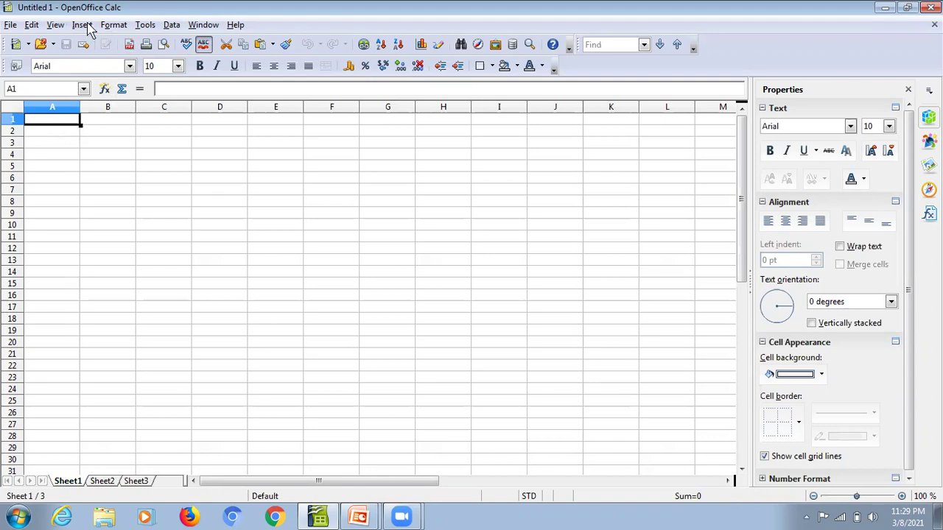
{"action": "left_click", "coordinate": [84, 25]}
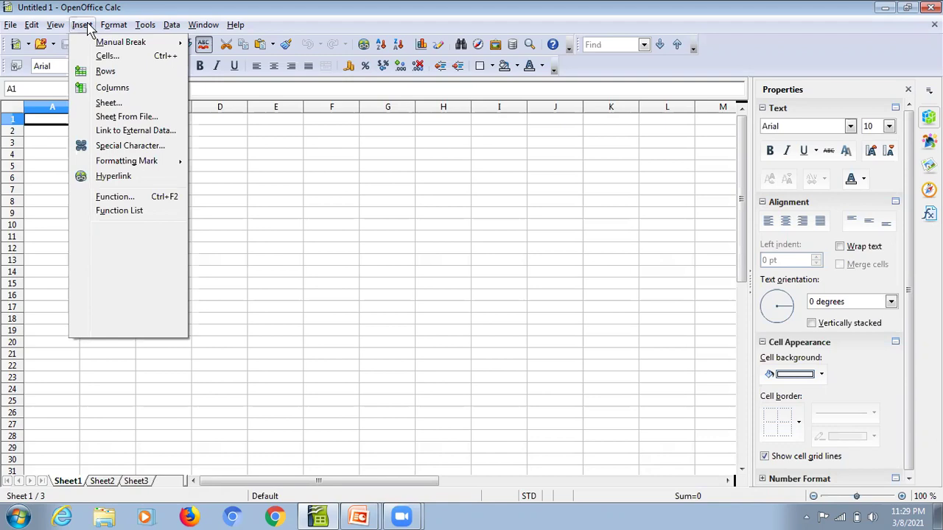
{"action": "left_click", "coordinate": [111, 177]}
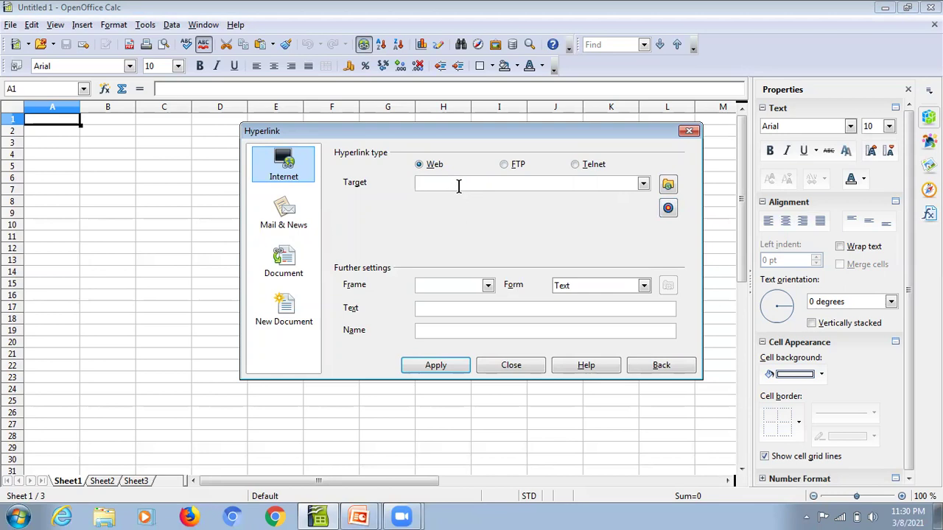
{"action": "key", "text": "ctrl+v"}
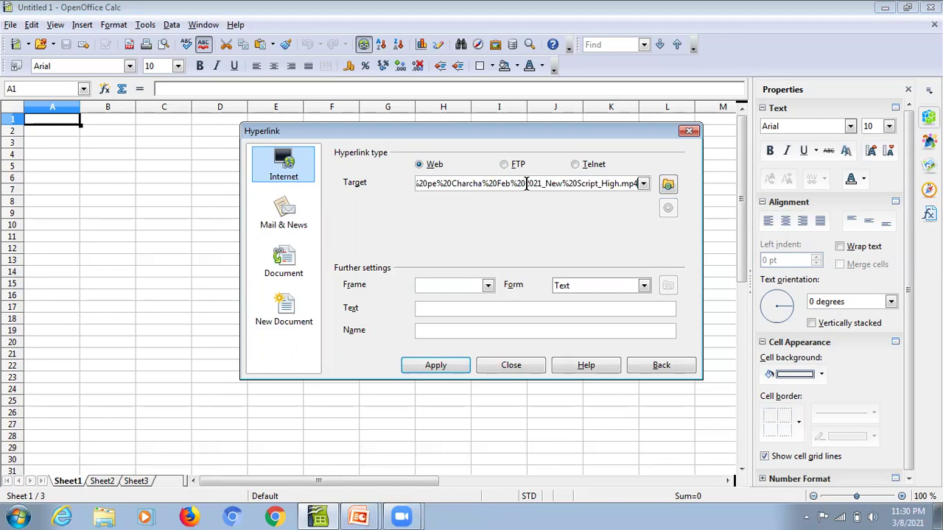
{"action": "key", "text": "Left"}
{"action": "key", "text": "Left"}
{"action": "key", "text": "Left"}
{"action": "key", "text": "Left"}
{"action": "key", "text": "Left"}
{"action": "key", "text": "Left"}
{"action": "key", "text": "Left"}
{"action": "key", "text": "Left"}
{"action": "key", "text": "Left"}
{"action": "key", "text": "Left"}
{"action": "key", "text": "Left"}
{"action": "key", "text": "Left"}
{"action": "key", "text": "Left"}
{"action": "key", "text": "Left"}
{"action": "key", "text": "Left"}
{"action": "key", "text": "Left"}
{"action": "key", "text": "Left"}
{"action": "key", "text": "Left"}
{"action": "key", "text": "Left"}
{"action": "key", "text": "Left"}
{"action": "key", "text": "Left"}
{"action": "key", "text": "Left"}
{"action": "key", "text": "Left"}
{"action": "key", "text": "Left"}
{"action": "key", "text": "Left"}
{"action": "key", "text": "Left"}
{"action": "key", "text": "Left"}
{"action": "key", "text": "Left"}
{"action": "key", "text": "Left"}
{"action": "key", "text": "Left"}
{"action": "key", "text": "Left"}
{"action": "key", "text": "Left"}
{"action": "key", "text": "Left"}
{"action": "key", "text": "Left"}
{"action": "key", "text": "Left"}
{"action": "key", "text": "Left"}
{"action": "key", "text": "Left"}
{"action": "key", "text": "Left"}
{"action": "key", "text": "Left"}
{"action": "key", "text": "Left"}
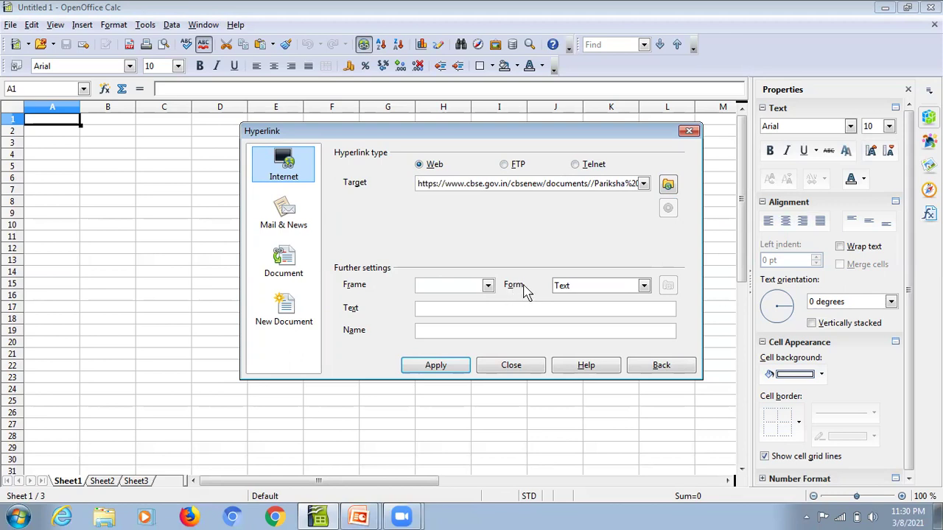
Step: Set the hyperlink form to Text with the display text "Cbse Pariksha Pe Charcha Video" and apply it to cell A1
{"action": "left_click", "coordinate": [643, 287]}
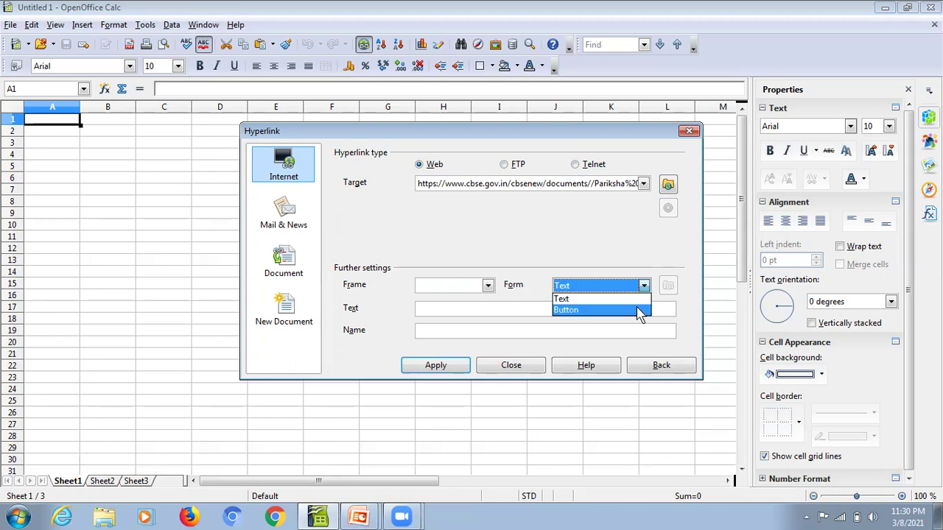
{"action": "left_click", "coordinate": [594, 300]}
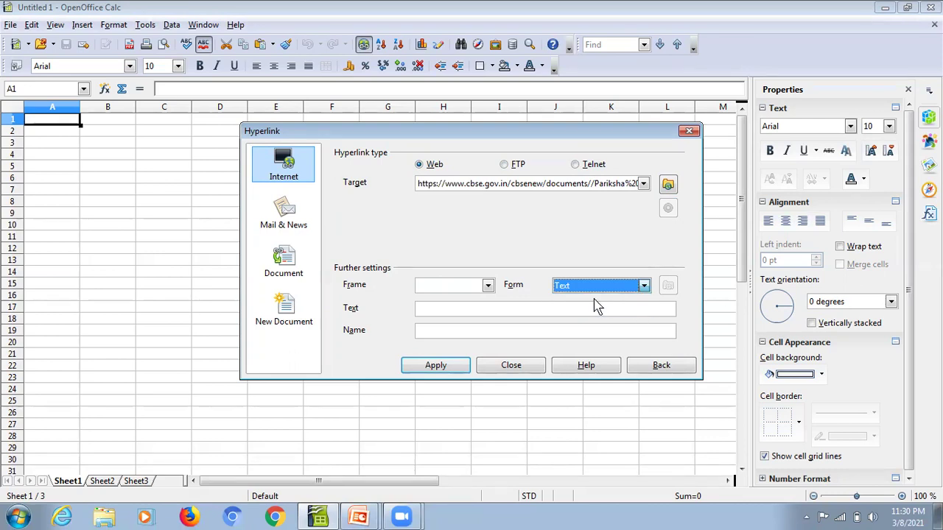
{"action": "left_click", "coordinate": [432, 310]}
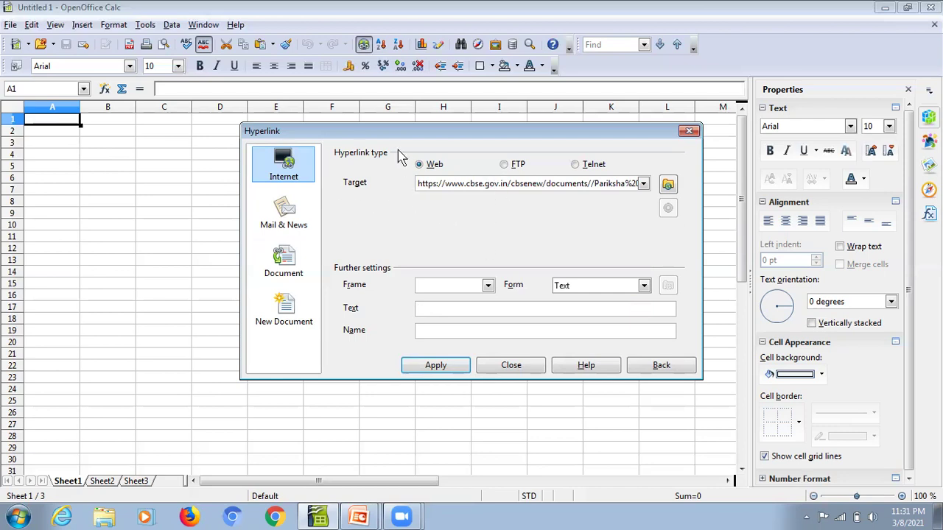
{"action": "left_click", "coordinate": [425, 308]}
{"action": "type", "text": "Cl"}
{"action": "type", "text": "se "}
{"action": "type", "text": "P"}
{"action": "type", "text": "ariks"}
{"action": "type", "text": "ha Pe"}
{"action": "type", "text": " C"}
{"action": "type", "text": "harcha Video"}
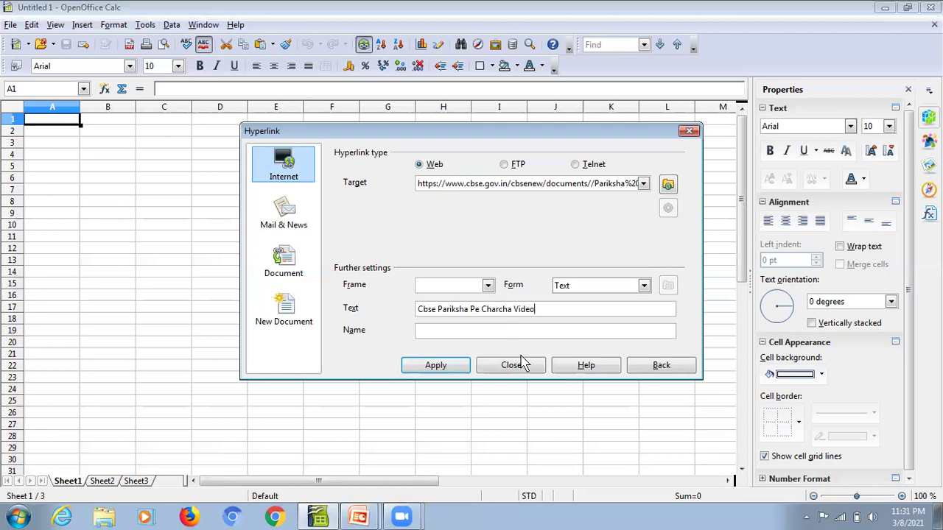
{"action": "left_click", "coordinate": [435, 367]}
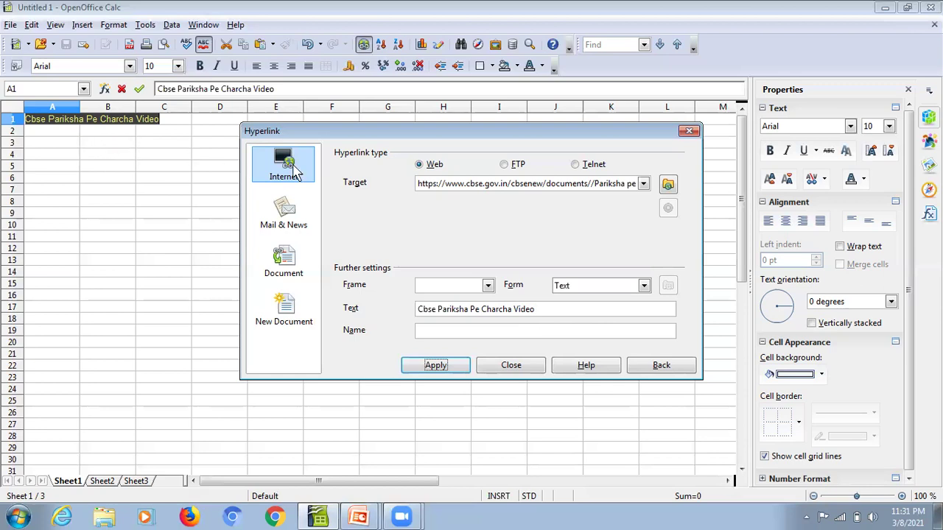
{"action": "left_click", "coordinate": [518, 373]}
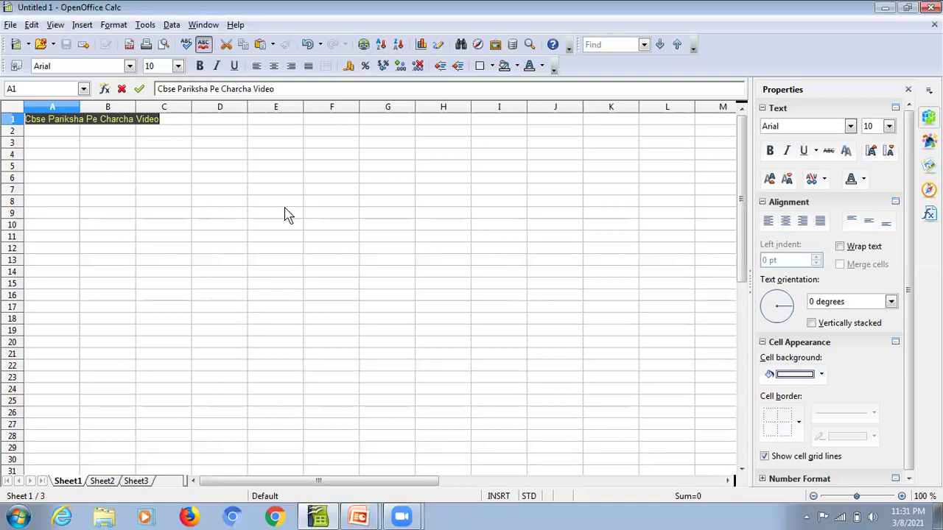
Step: Finish editing cell A1 and fit the width of column A to the hyperlink text
{"action": "left_click", "coordinate": [90, 179]}
{"action": "double_click", "coordinate": [79, 103]}
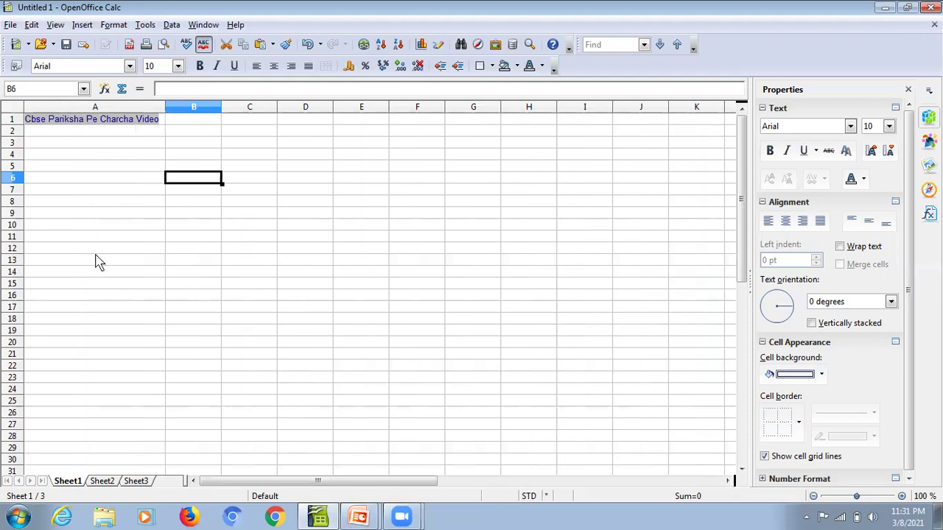
Step: Follow the hyperlink in cell A1 to play the video in the browser, muting it before closing the browser window
{"action": "left_click", "coordinate": [101, 128]}
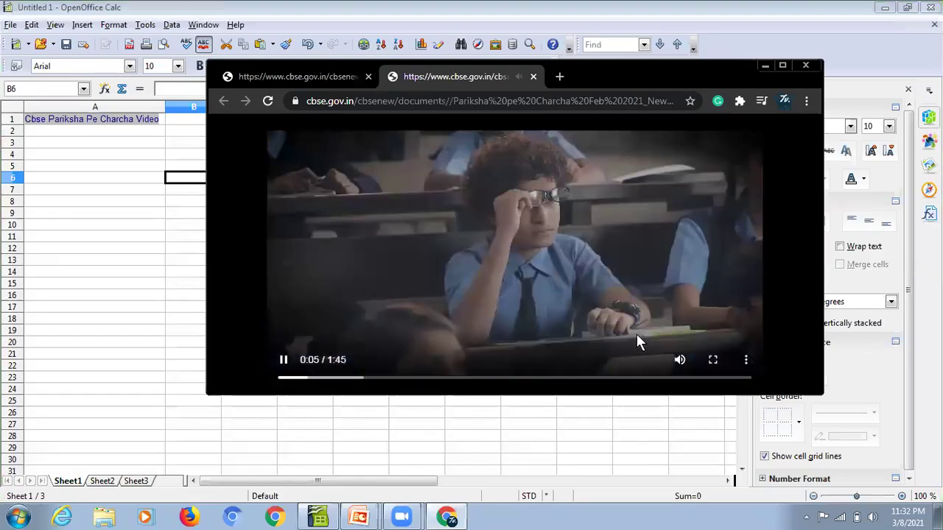
{"action": "left_click", "coordinate": [679, 360]}
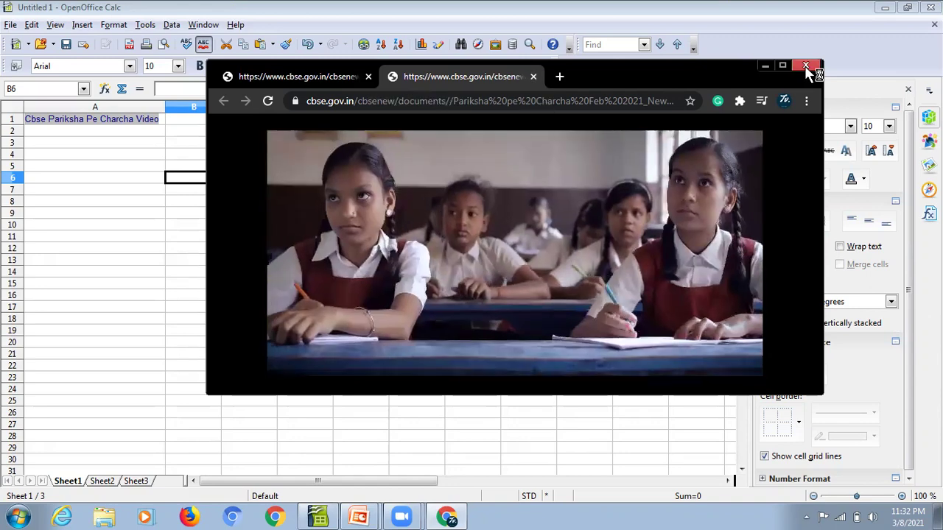
{"action": "left_click", "coordinate": [807, 67]}
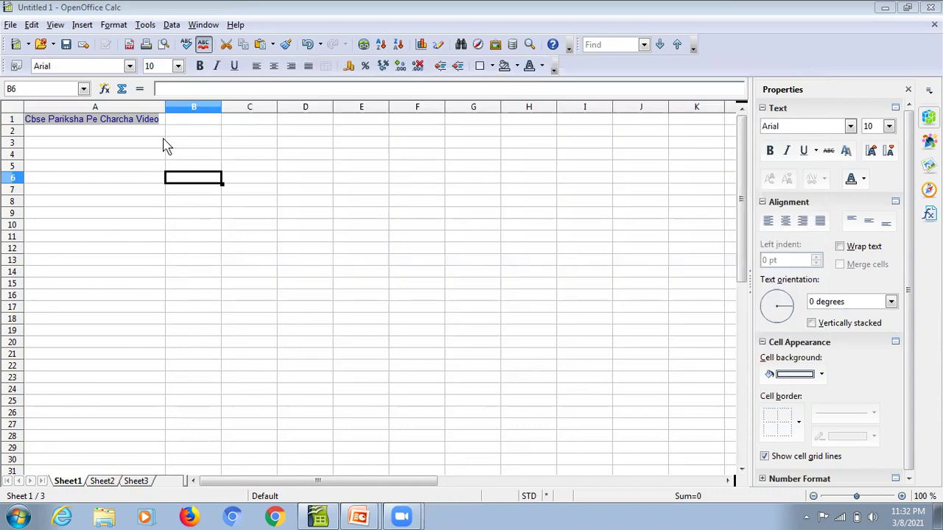
Step: Insert the cell A1 hyperlink again in Button form, keeping the same video target and display text
{"action": "left_click", "coordinate": [104, 135]}
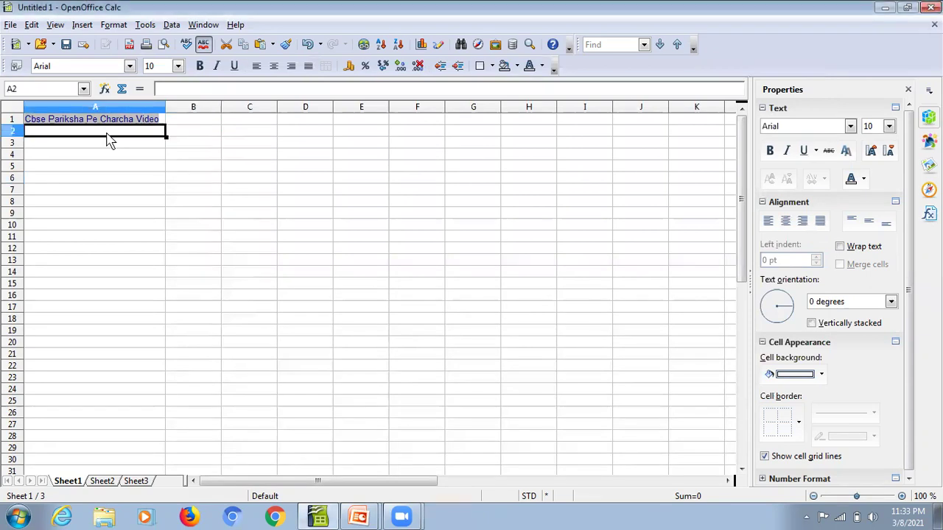
{"action": "key", "text": "Up"}
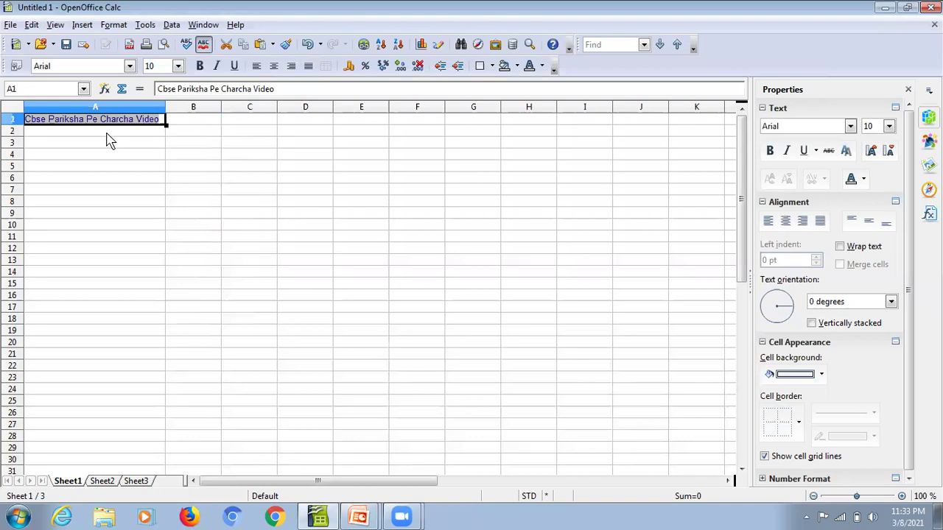
{"action": "left_click", "coordinate": [364, 45]}
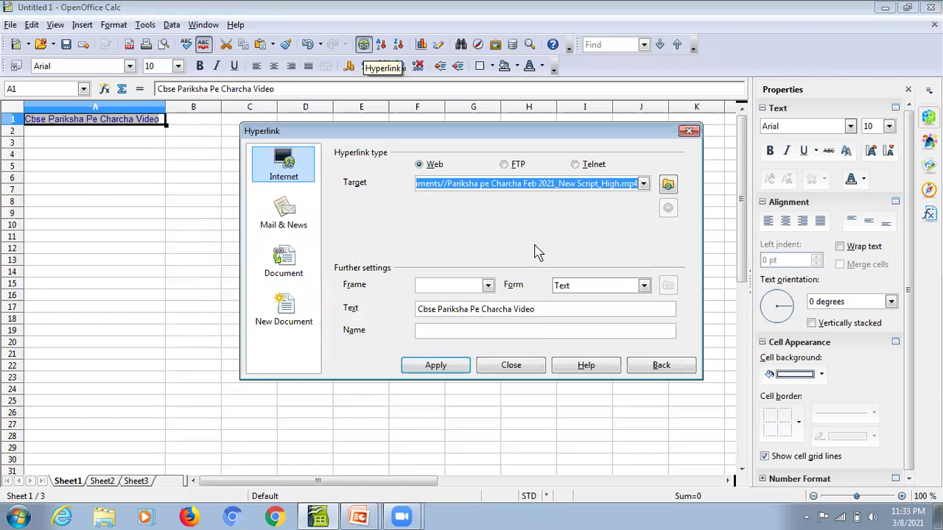
{"action": "left_click", "coordinate": [644, 287]}
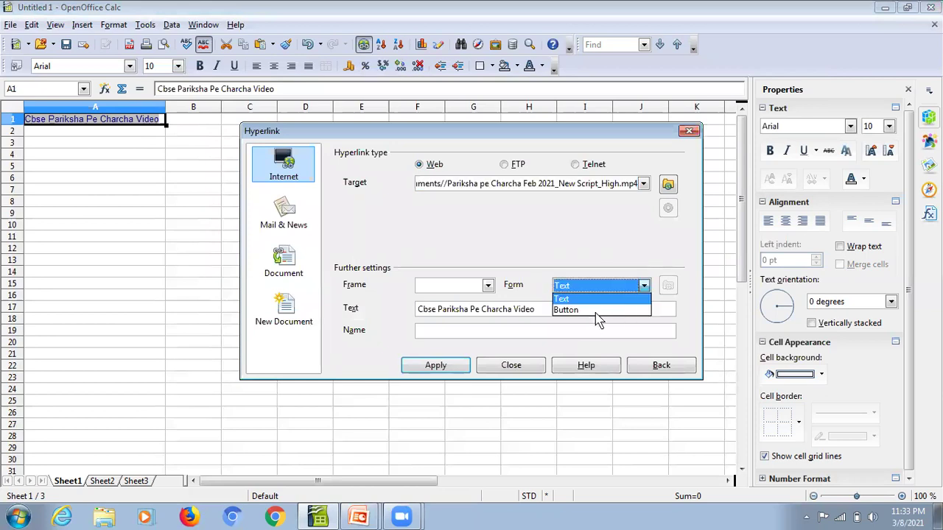
{"action": "left_click", "coordinate": [595, 310]}
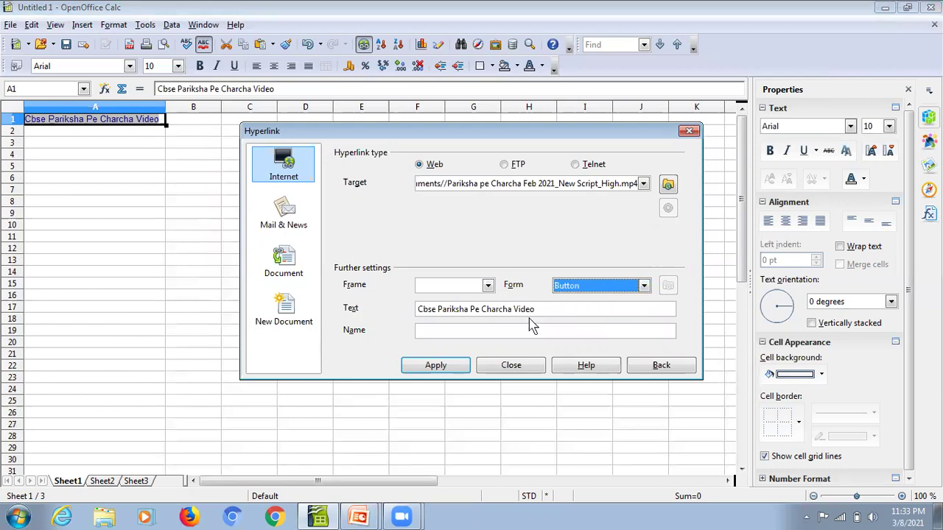
{"action": "left_click", "coordinate": [449, 373]}
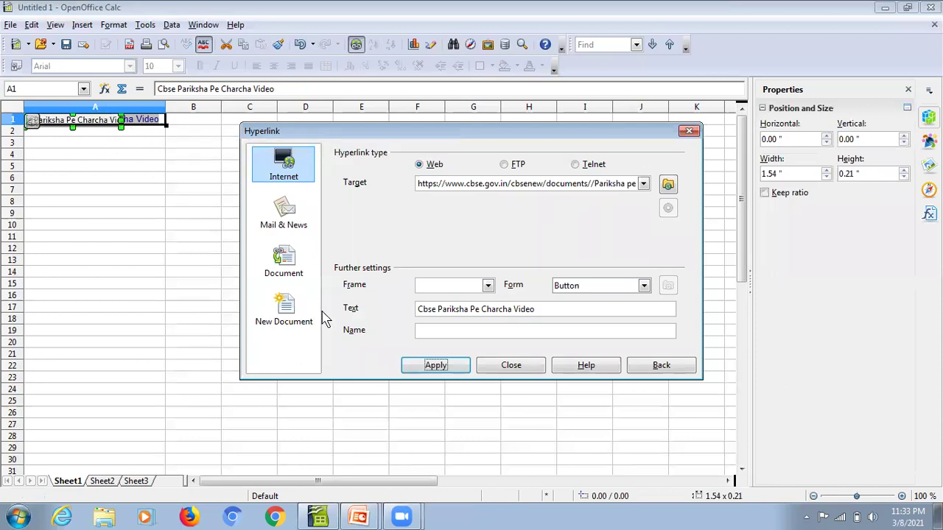
{"action": "left_click", "coordinate": [513, 369]}
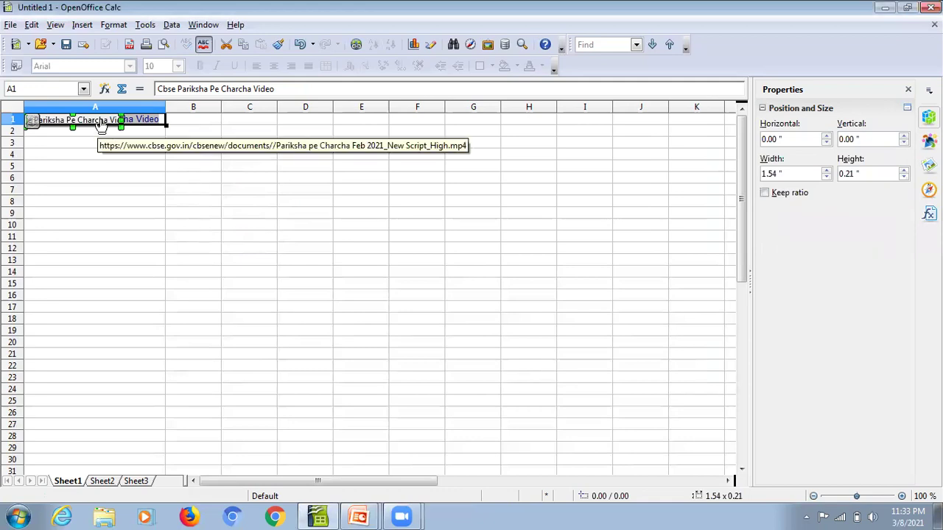
Step: Enlarge the hyperlink button to about 3.03 by 1.90 inches, keeping its upper-left corner at cell A1
{"action": "left_click_drag", "start_coordinate": [122, 128], "coordinate": [214, 238]}
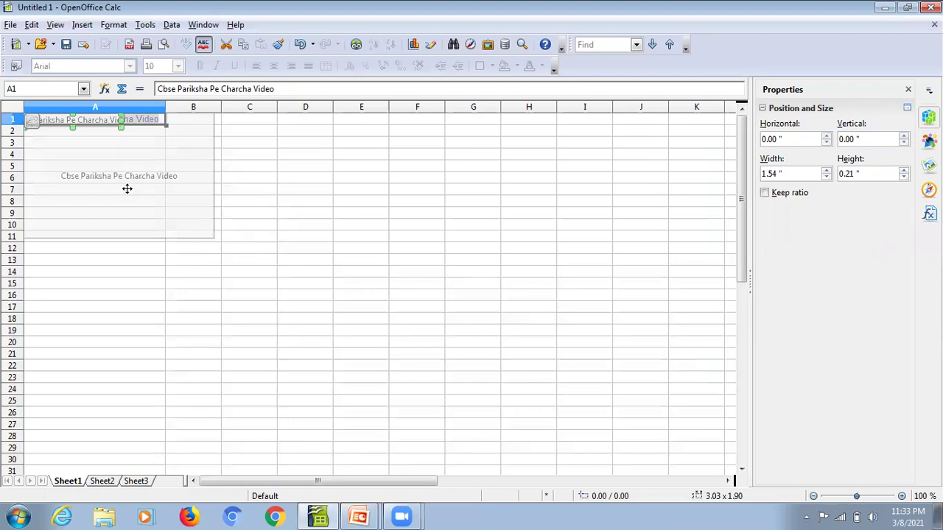
{"action": "left_click_drag", "start_coordinate": [127, 189], "coordinate": [126, 177]}
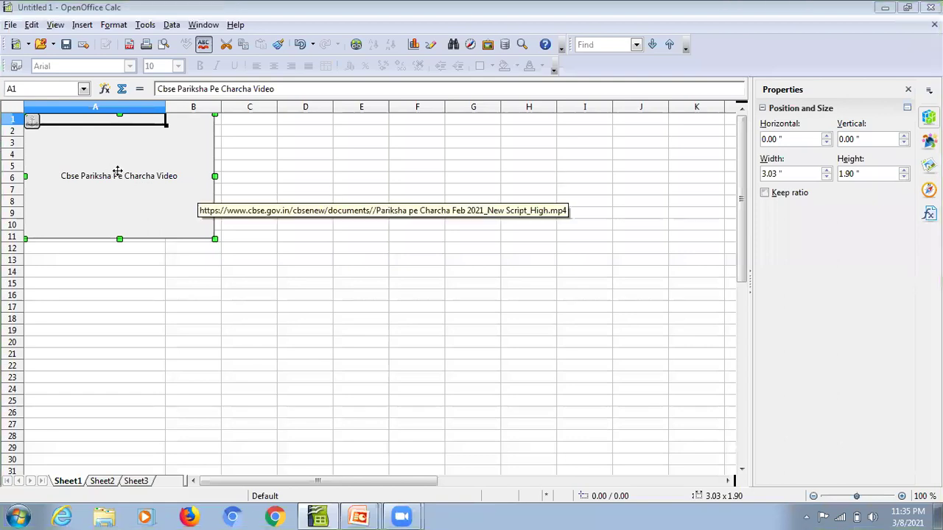
Step: Display the Form Controls toolbar and dock it in the same row as the formatting tools
{"action": "left_click", "coordinate": [62, 28]}
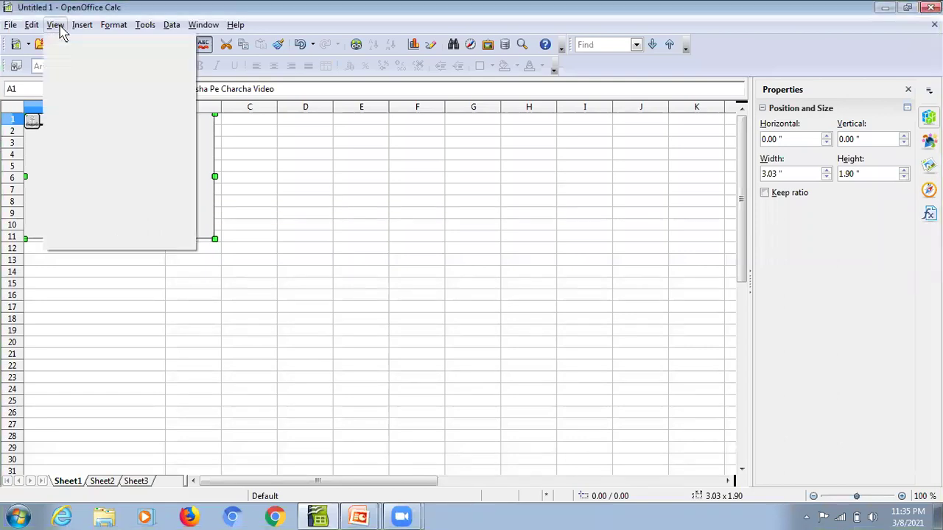
{"action": "mouse_move", "coordinate": [84, 78]}
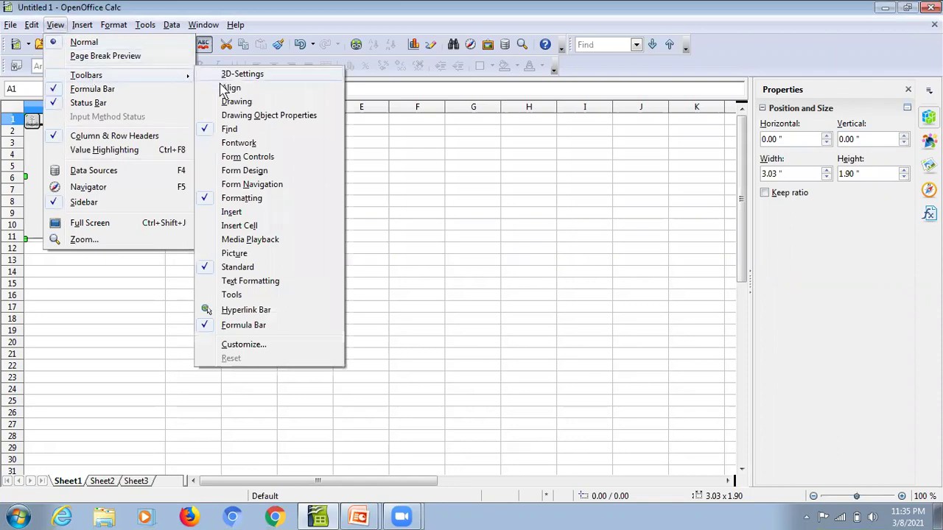
{"action": "left_click", "coordinate": [235, 158]}
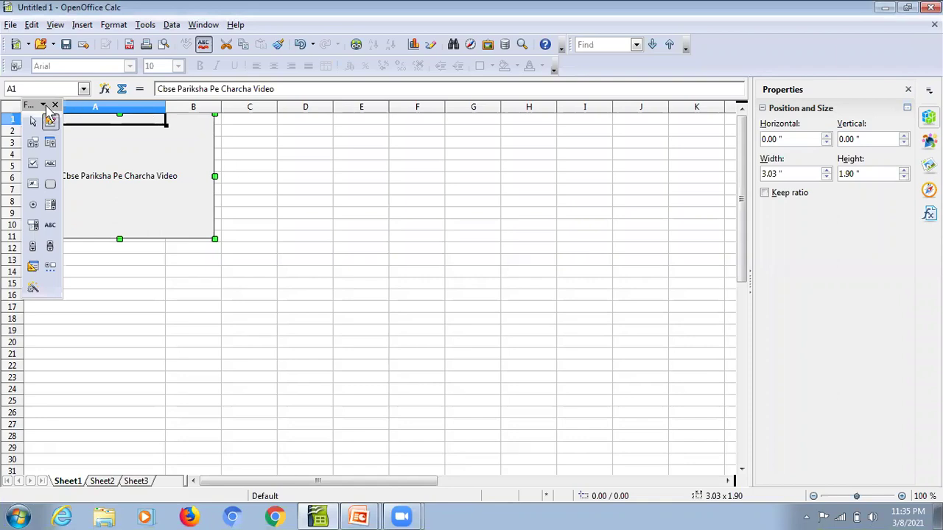
{"action": "left_click_drag", "start_coordinate": [33, 109], "coordinate": [638, 65]}
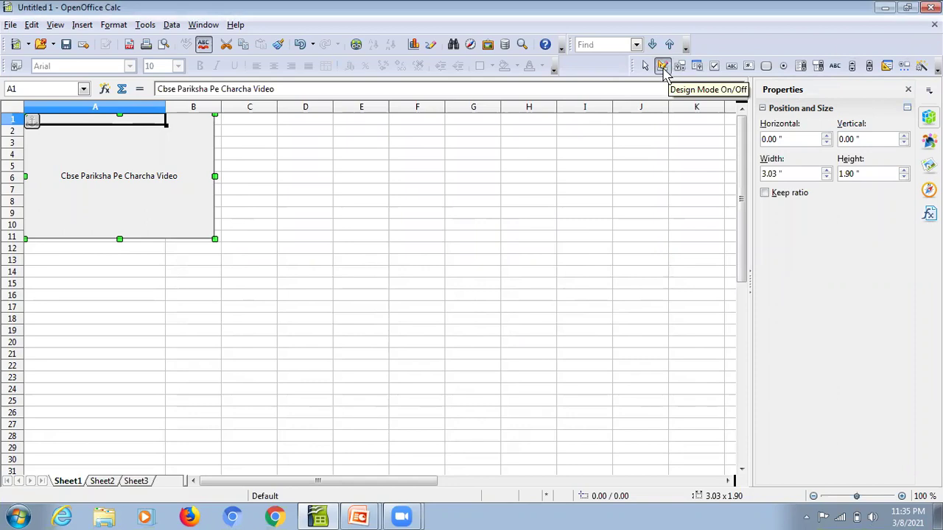
Step: Turn Design Mode off and try to open the video with the "Cbse Pariksha Pe Charcha Video" button
{"action": "left_click", "coordinate": [663, 68]}
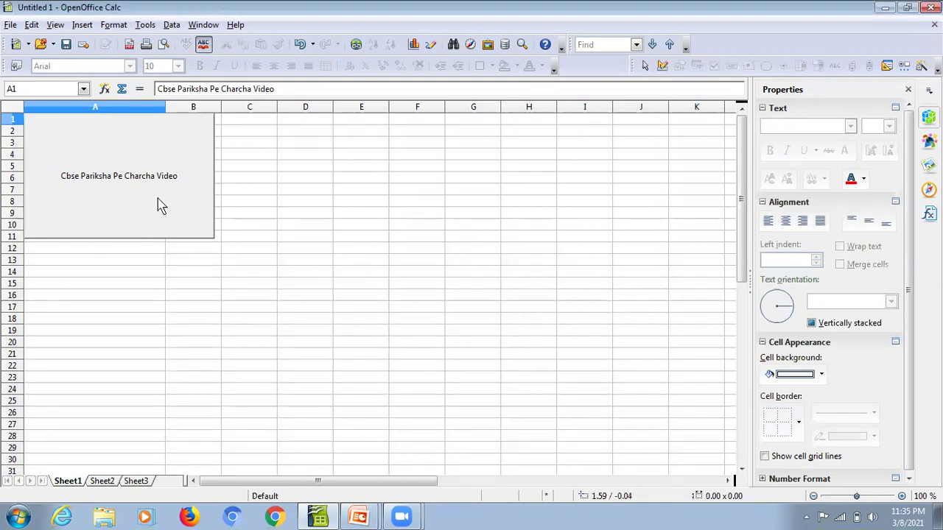
{"action": "left_click", "coordinate": [252, 252]}
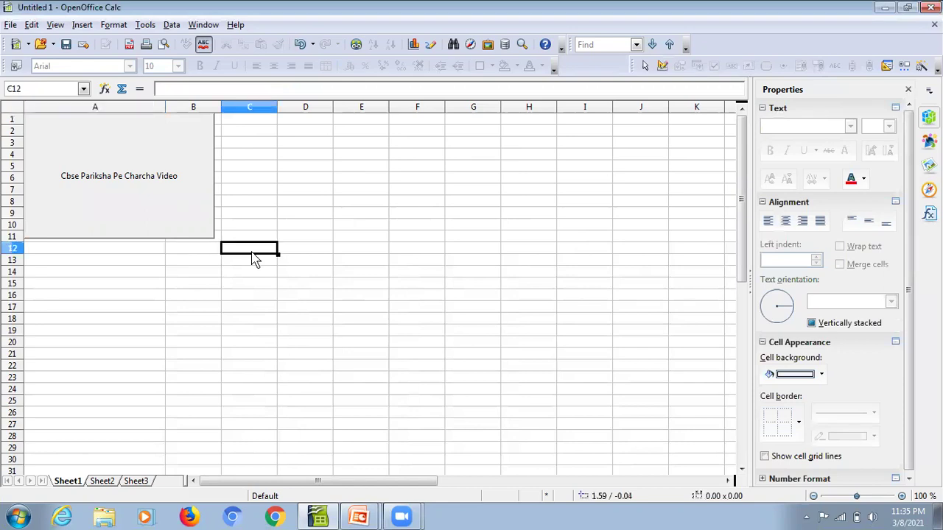
{"action": "left_click", "coordinate": [154, 189]}
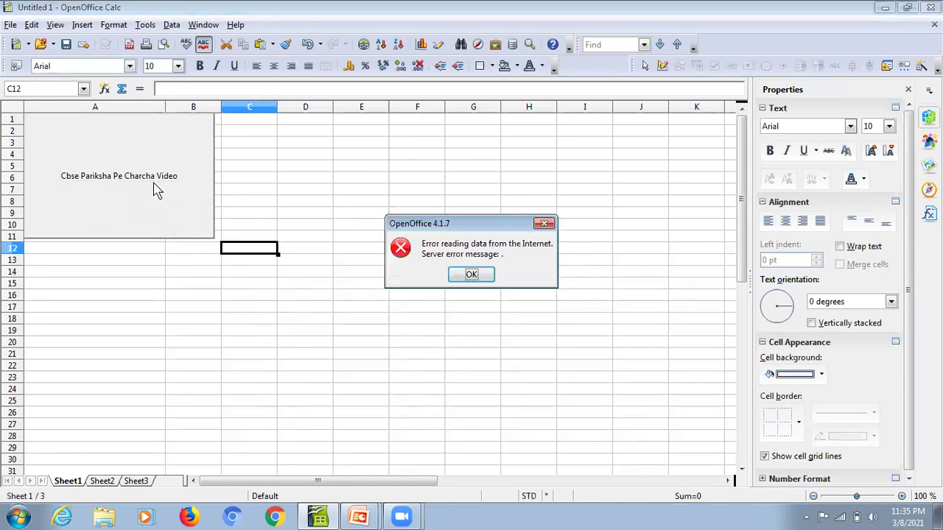
{"action": "left_click", "coordinate": [470, 277]}
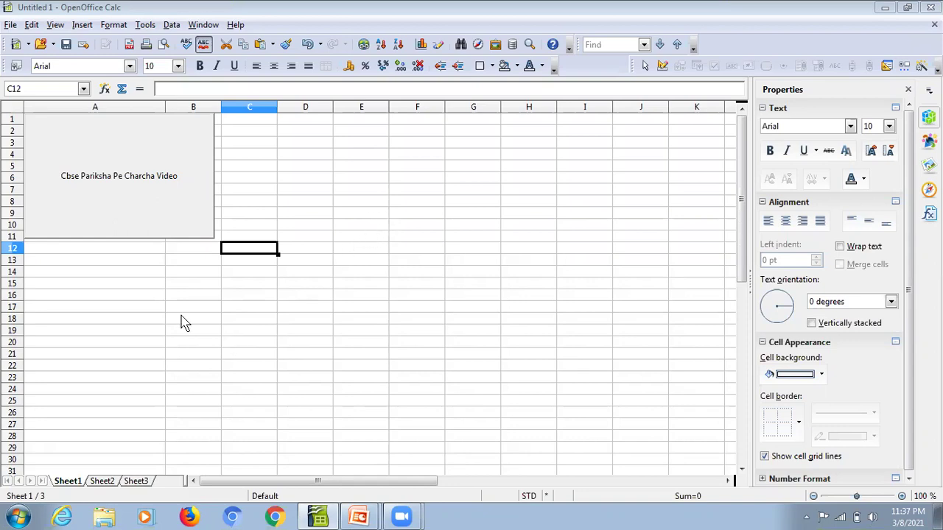
{"action": "left_click", "coordinate": [103, 291]}
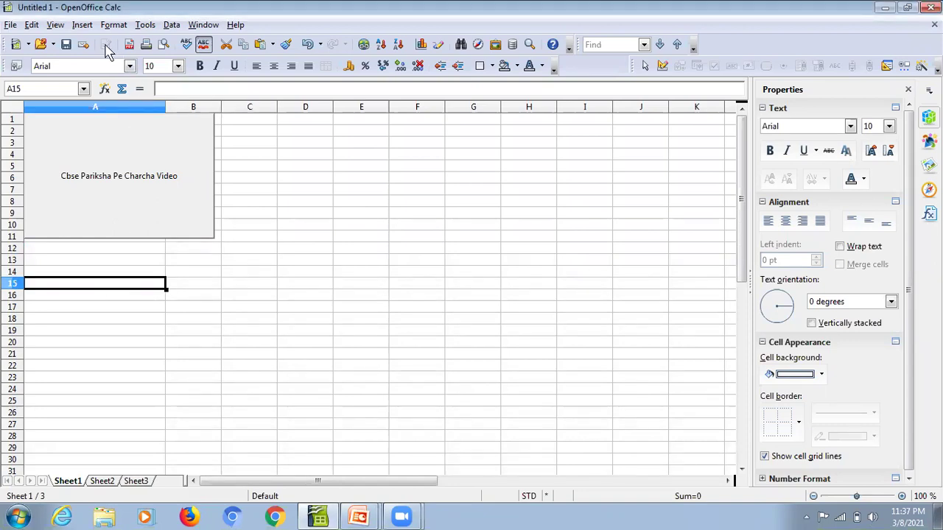
{"action": "left_click", "coordinate": [83, 25]}
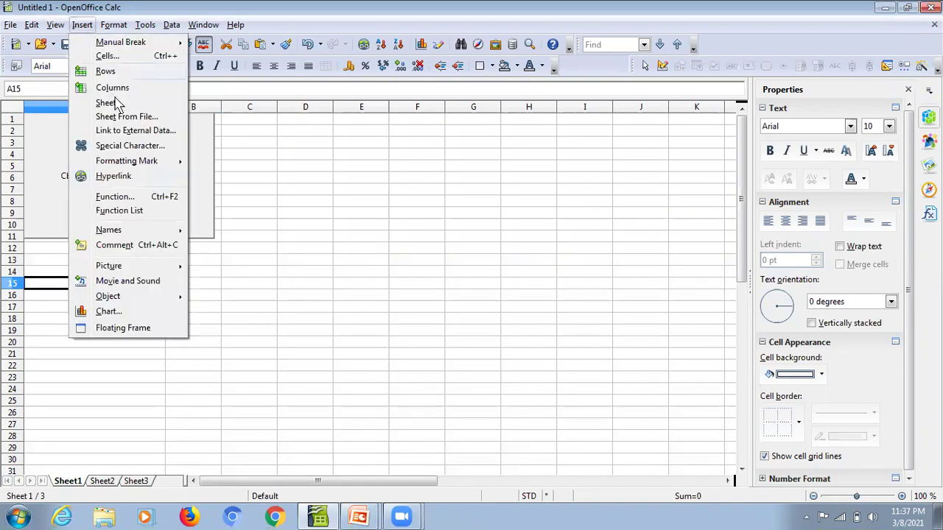
{"action": "left_click", "coordinate": [106, 177]}
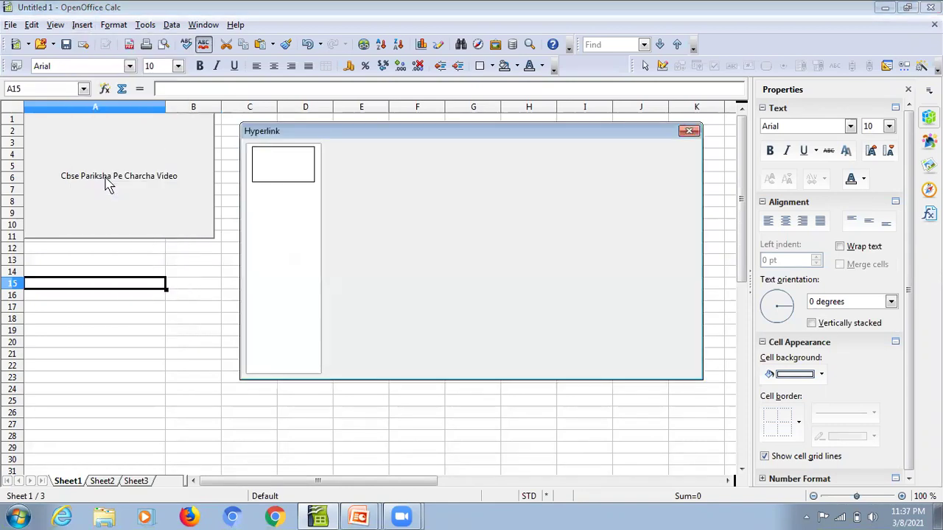
{"action": "left_click", "coordinate": [443, 184]}
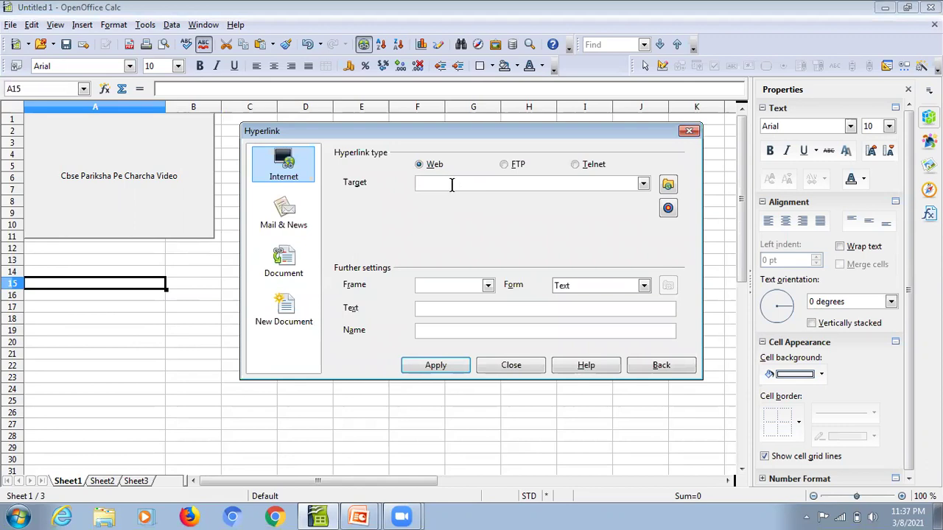
{"action": "type", "text": "www.cbse.nic.in"}
{"action": "left_click", "coordinate": [456, 310]}
{"action": "type", "text": "CBSE"}
{"action": "type", "text": "WE"}
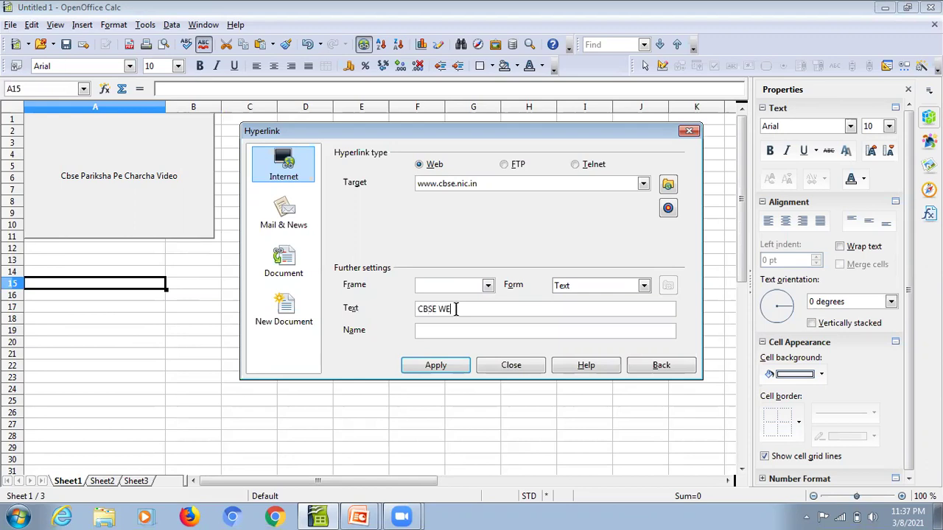
{"action": "type", "text": "BSITE"}
{"action": "left_click", "coordinate": [442, 369]}
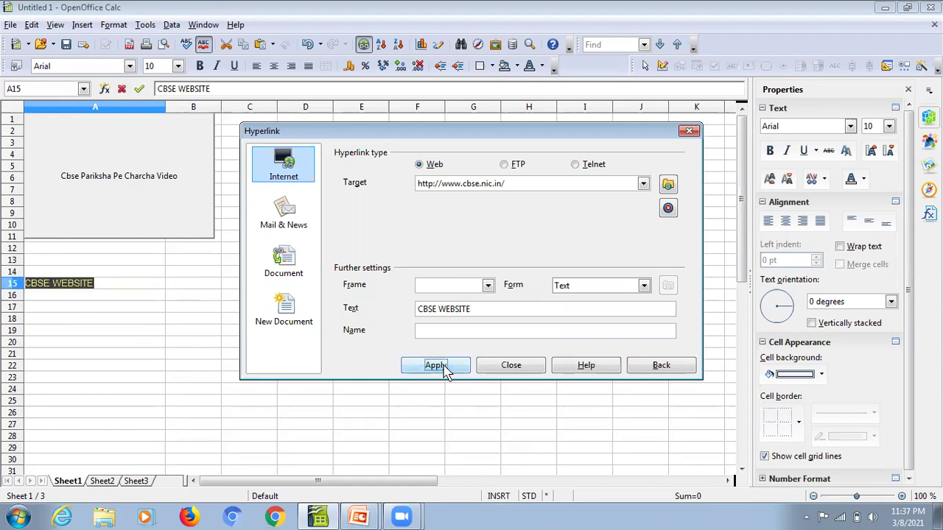
{"action": "left_click", "coordinate": [511, 365]}
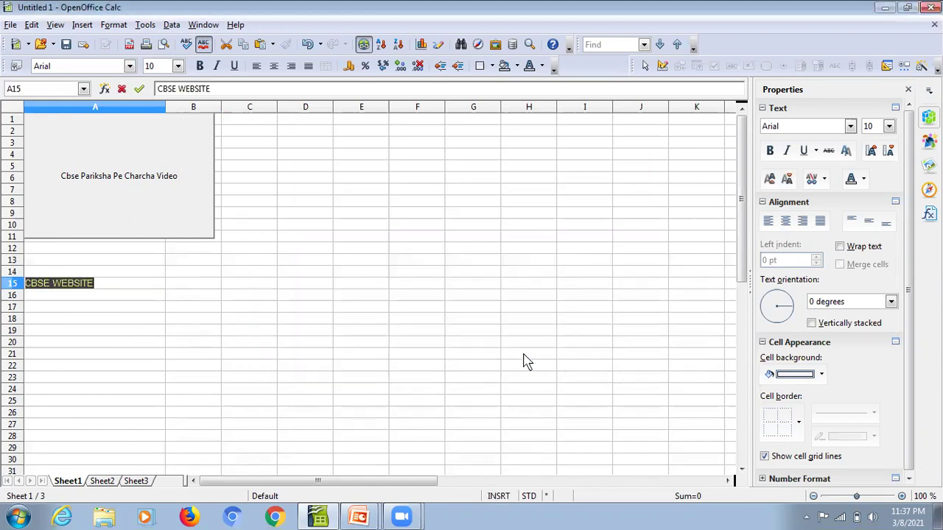
Step: Test the new hyperlink in cell A15 by opening it, then close the browser window and commit the cell entry
{"action": "left_click", "coordinate": [71, 286]}
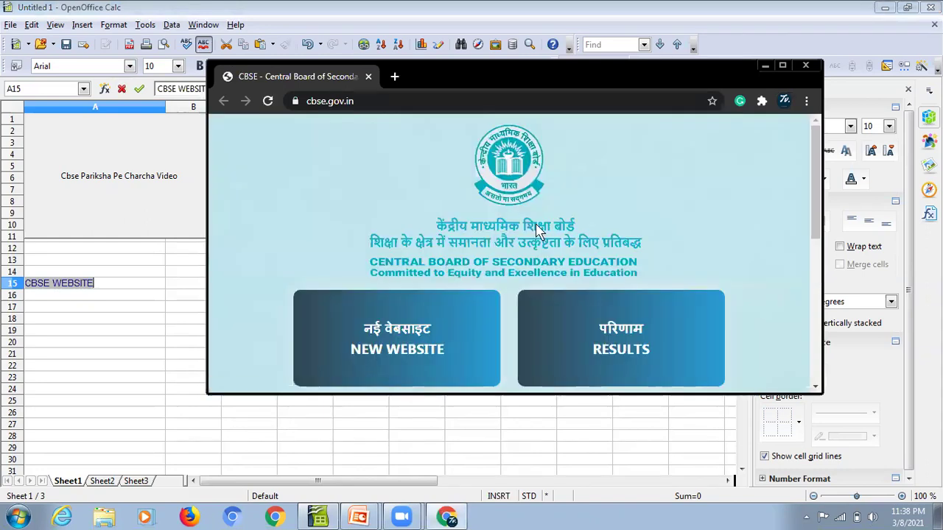
{"action": "left_click", "coordinate": [807, 67]}
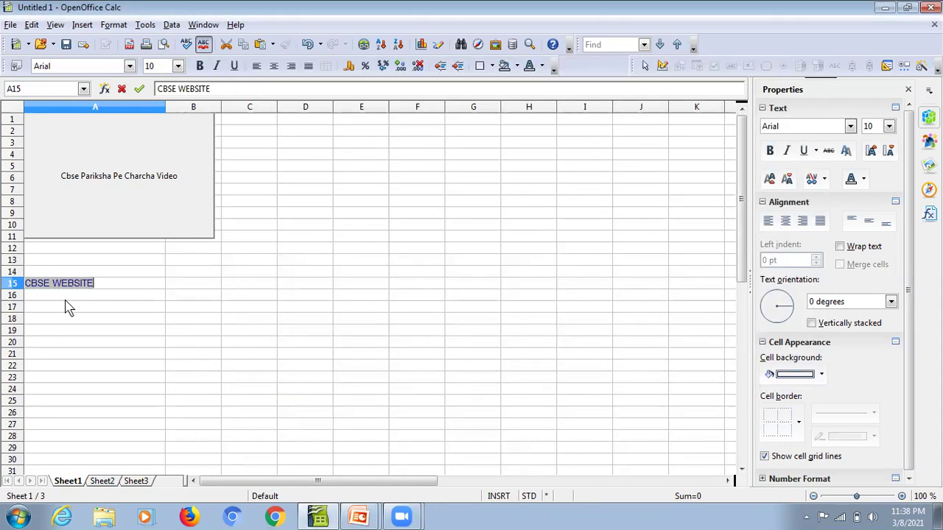
{"action": "key", "text": "Return"}
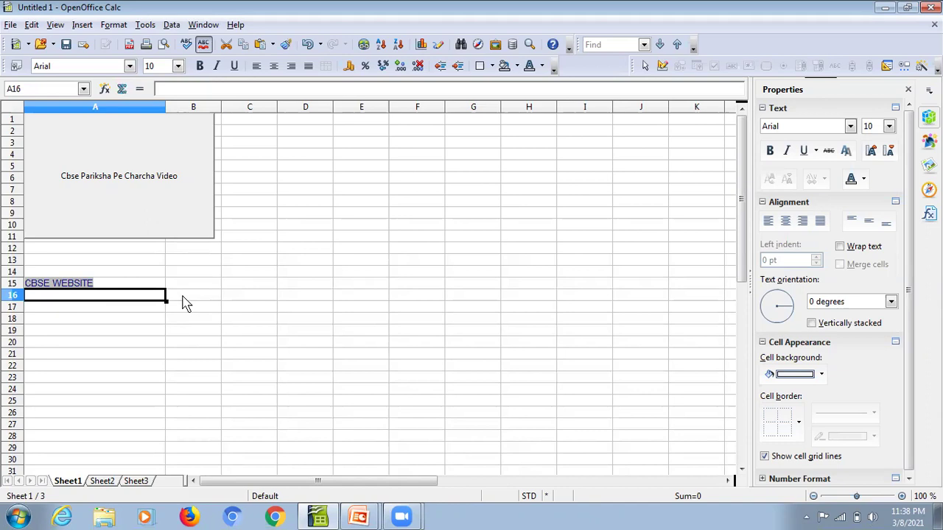
Step: Select cell A15 without following its link and edit the hyperlink's display text to "CBSE ONLINE WEBSITE"
{"action": "left_click", "coordinate": [187, 294]}
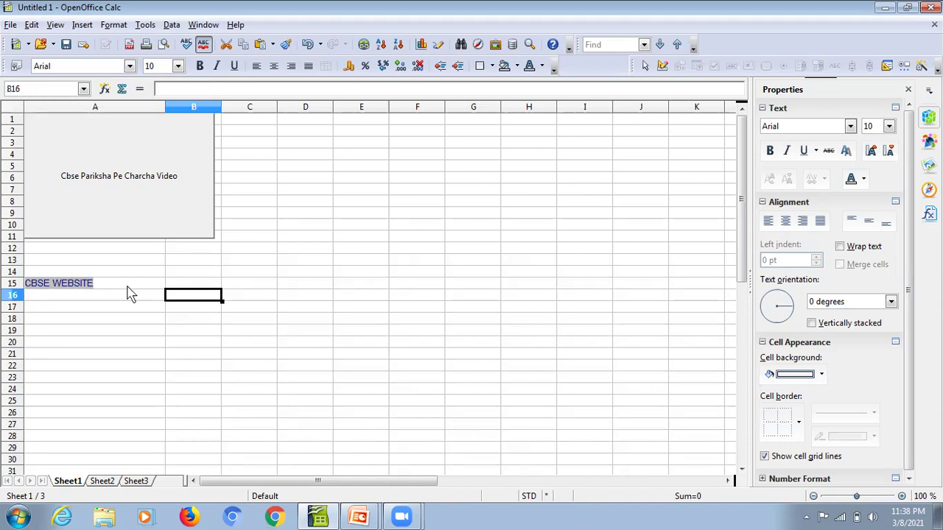
{"action": "key", "text": "Up"}
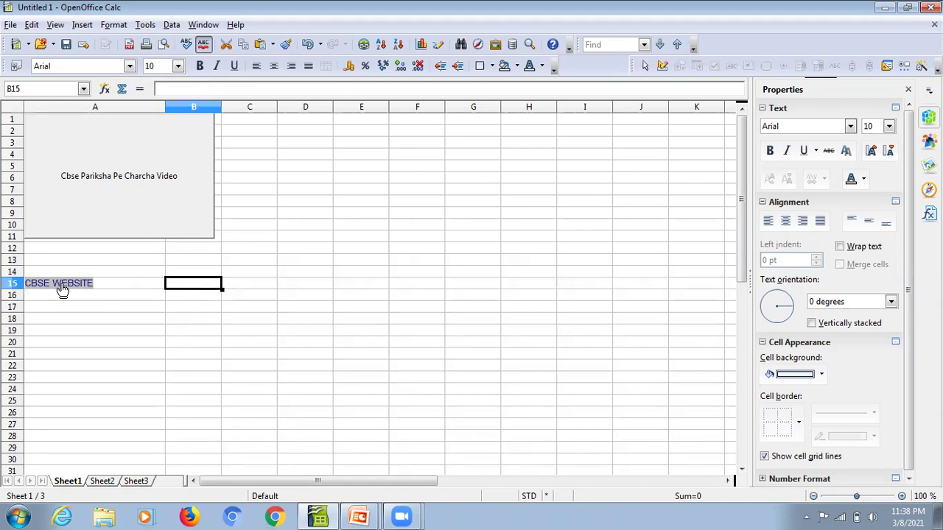
{"action": "mouse_move", "coordinate": [62, 289]}
{"action": "left_click", "coordinate": [66, 299]}
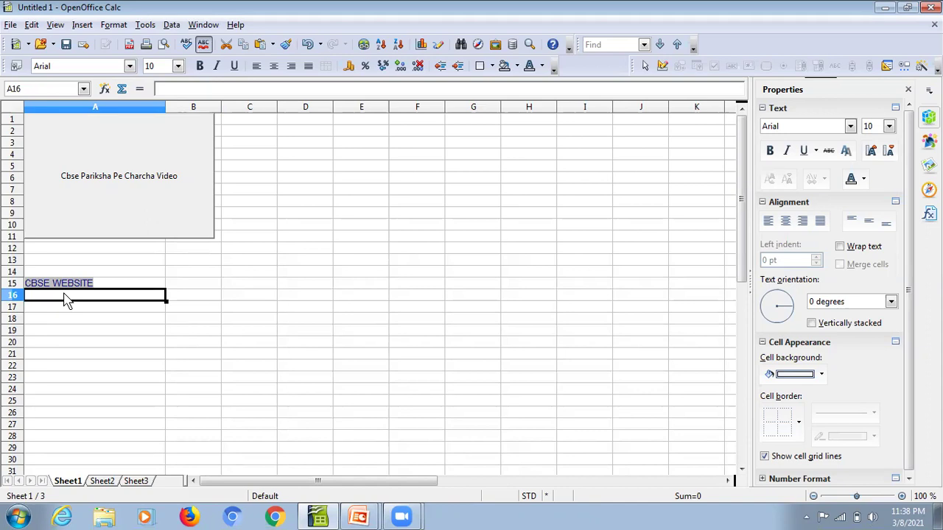
{"action": "key", "text": "Up"}
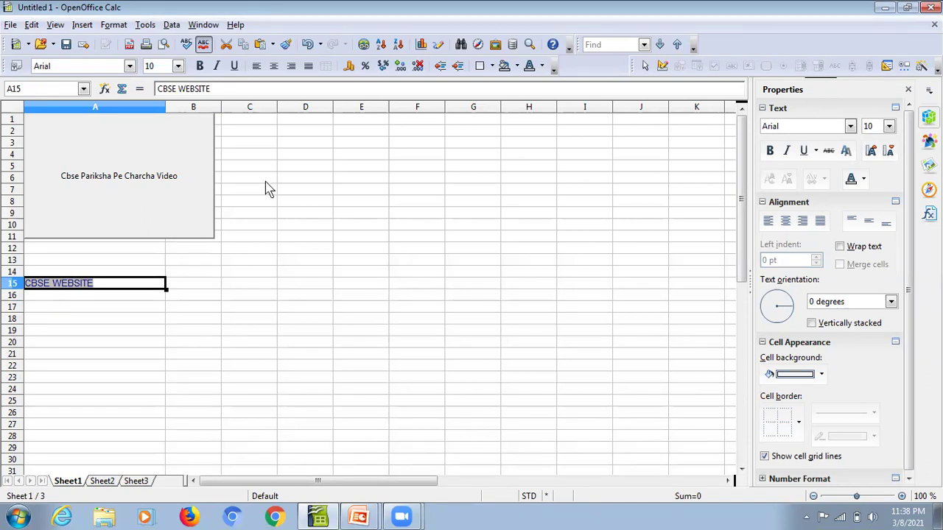
{"action": "left_click", "coordinate": [364, 45]}
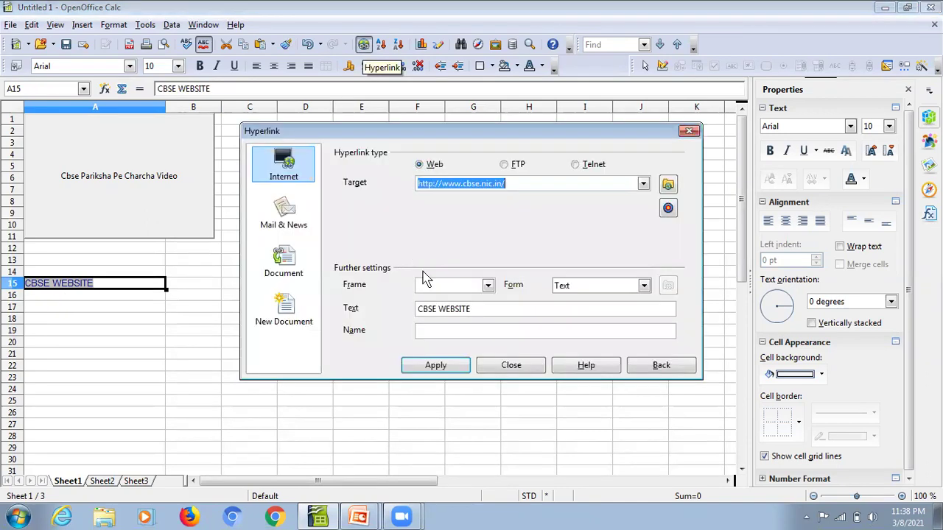
{"action": "left_click", "coordinate": [480, 312]}
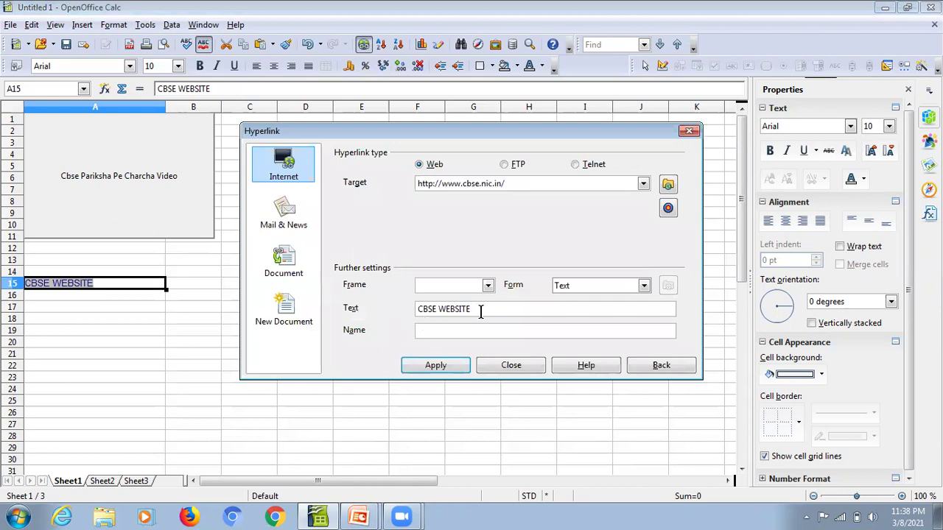
{"action": "key", "text": "BackSpace"}
{"action": "key", "text": "BackSpace"}
{"action": "key", "text": "BackSpace"}
{"action": "key", "text": "BackSpace"}
{"action": "key", "text": "BackSpace"}
{"action": "key", "text": "BackSpace"}
{"action": "key", "text": "BackSpace"}
{"action": "type", "text": "ONLINE WEBSITE"}
{"action": "left_click", "coordinate": [446, 368]}
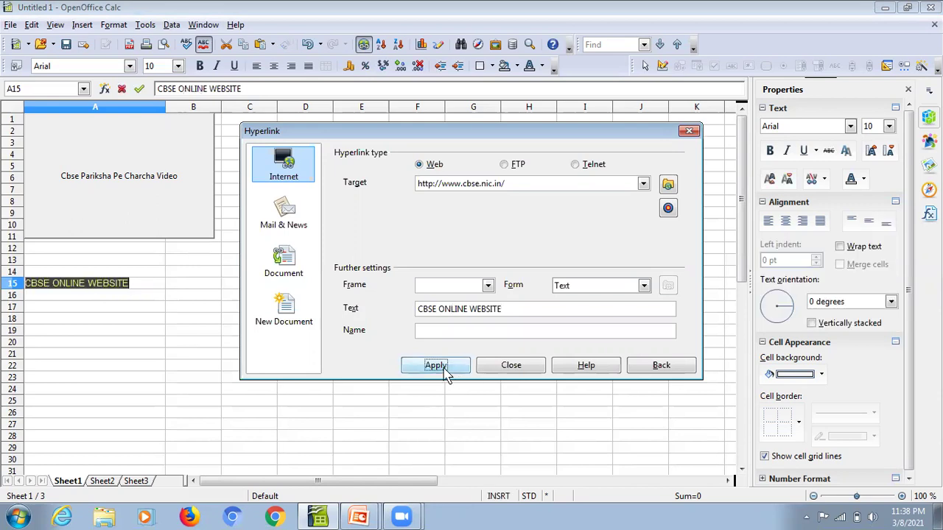
{"action": "left_click", "coordinate": [535, 367]}
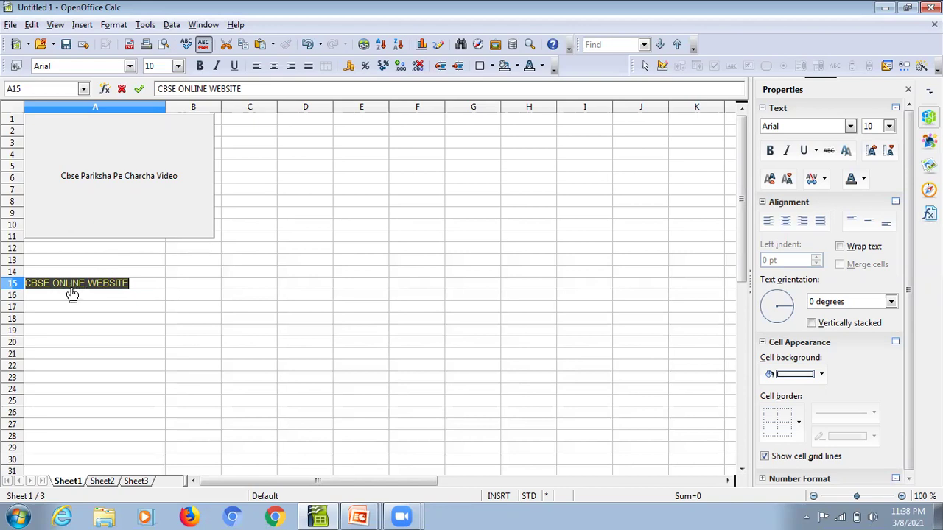
{"action": "left_click", "coordinate": [137, 299]}
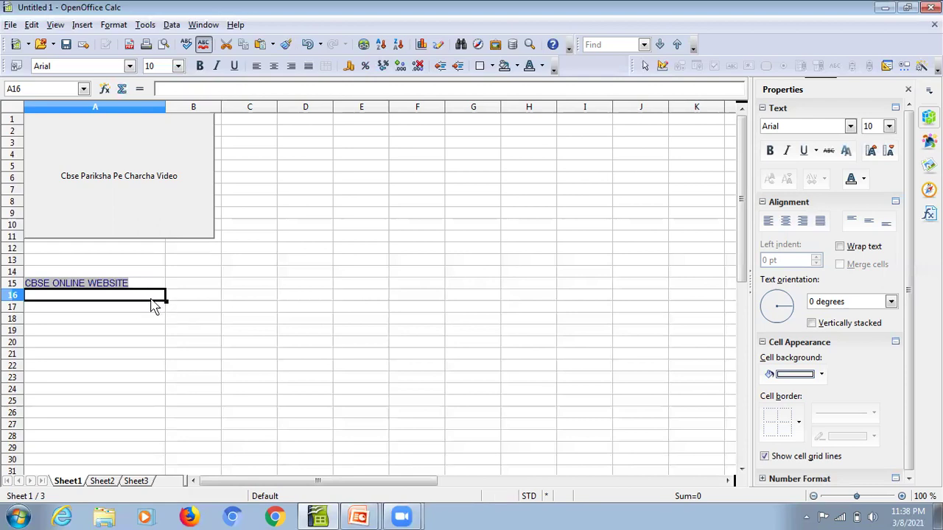
{"action": "left_click", "coordinate": [176, 298]}
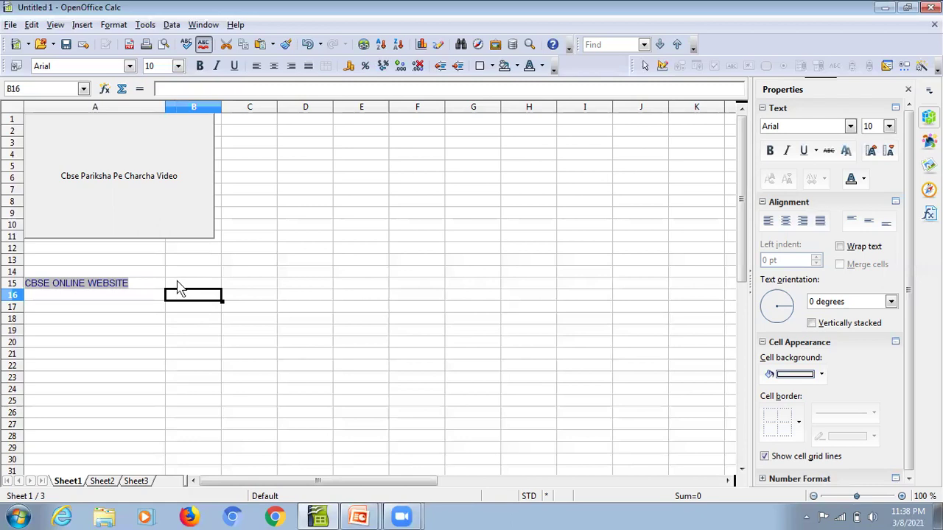
{"action": "left_click", "coordinate": [180, 286]}
{"action": "key", "text": "Left"}
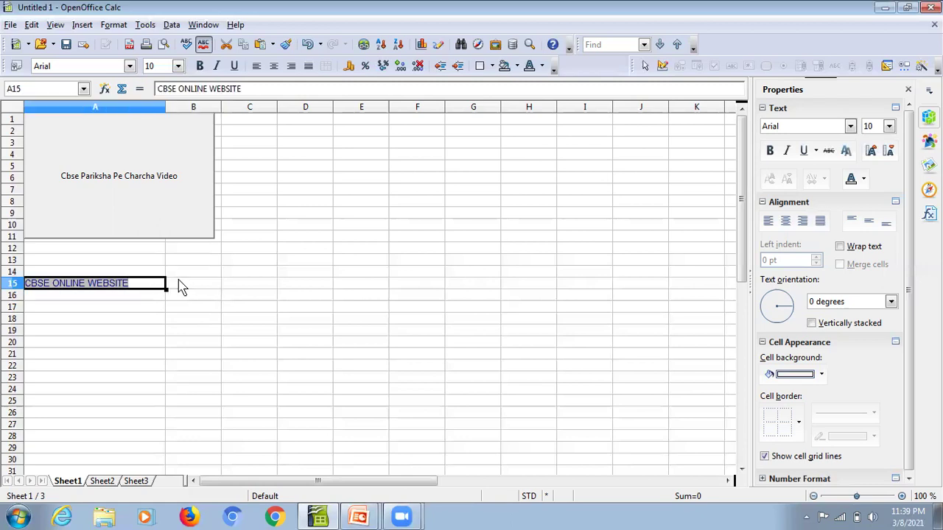
{"action": "right_click", "coordinate": [181, 286]}
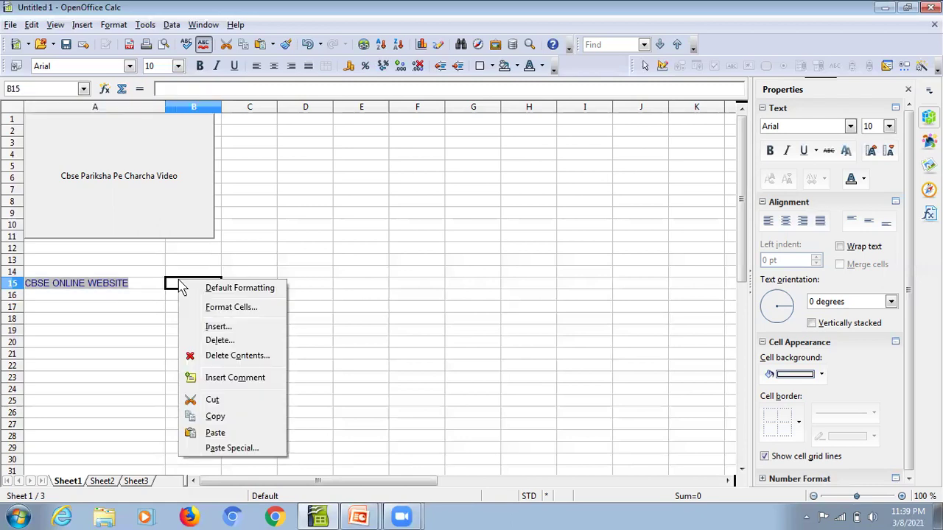
{"action": "left_click", "coordinate": [145, 302]}
Step: Remove the hyperlink from cell A15 by applying Default Formatting to the cell, leaving its text as plain text
{"action": "left_click", "coordinate": [145, 302]}
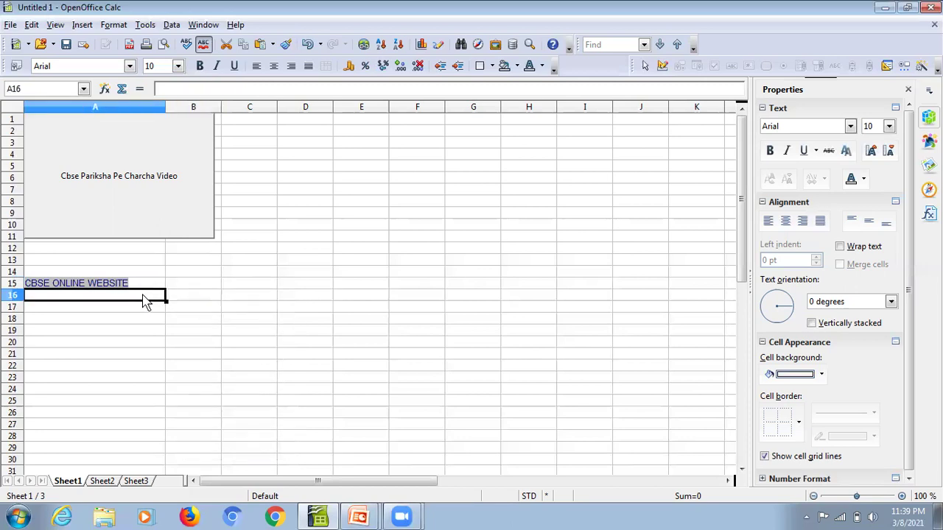
{"action": "key", "text": "Up"}
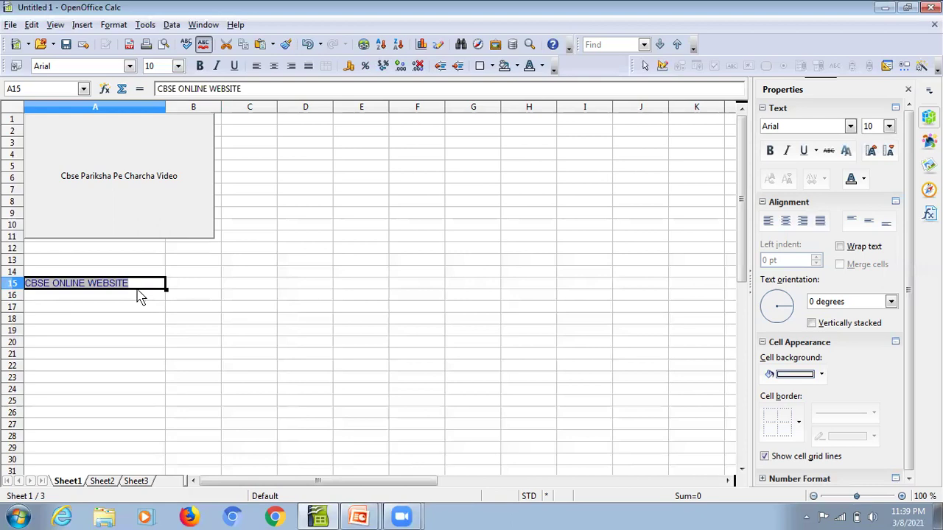
{"action": "right_click", "coordinate": [137, 290]}
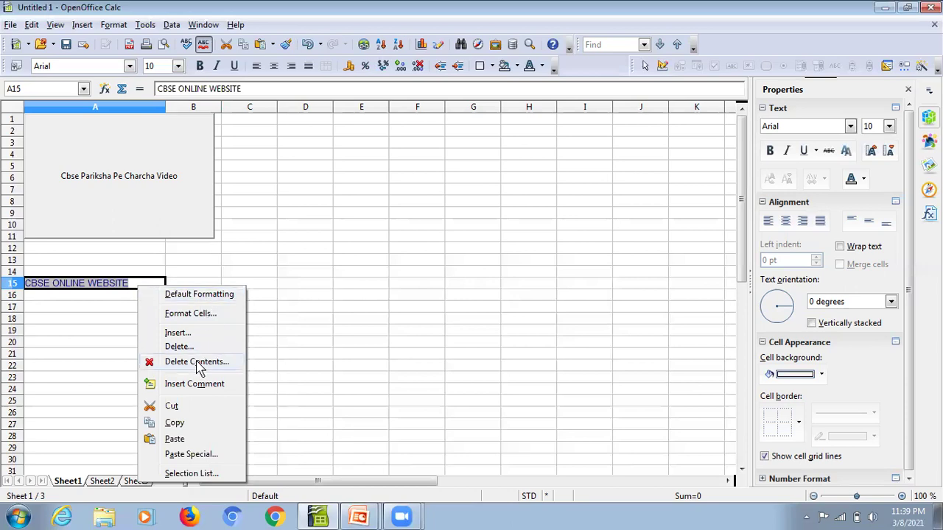
{"action": "left_click", "coordinate": [201, 298]}
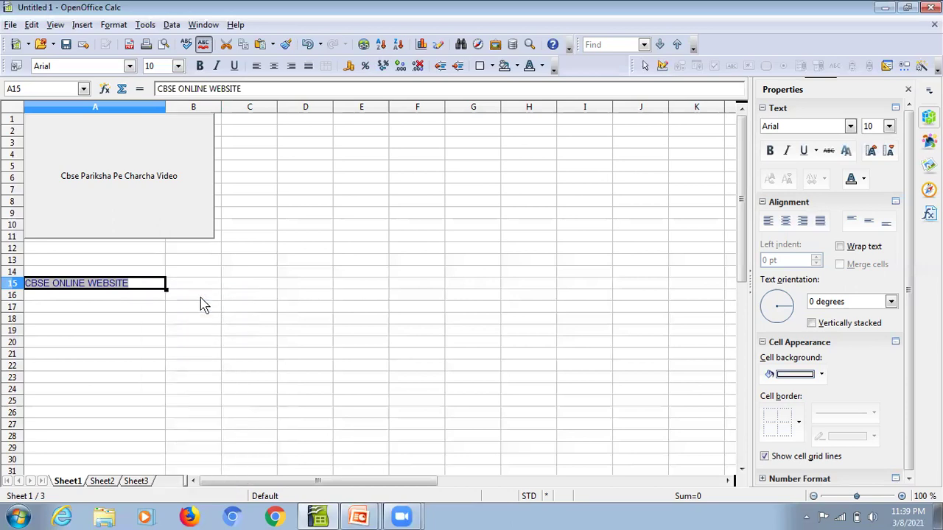
{"action": "left_click", "coordinate": [133, 298]}
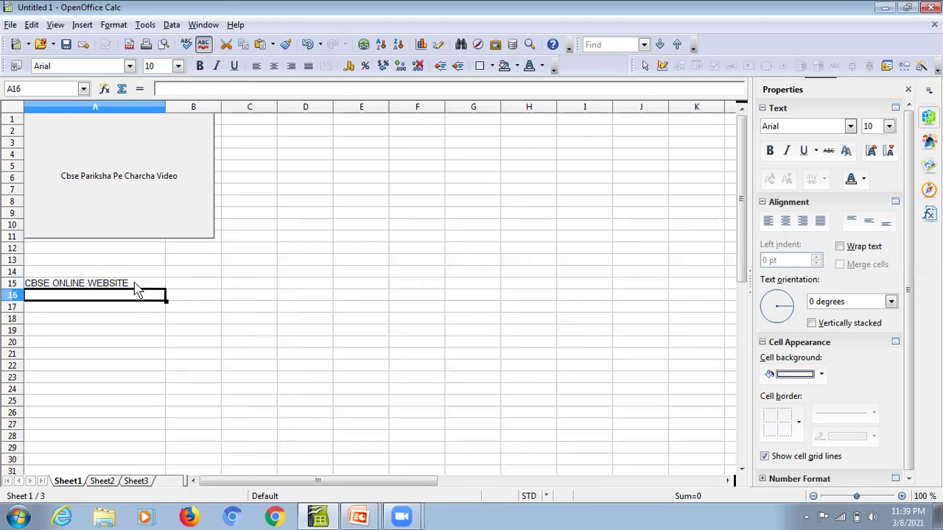
{"action": "left_click", "coordinate": [134, 284]}
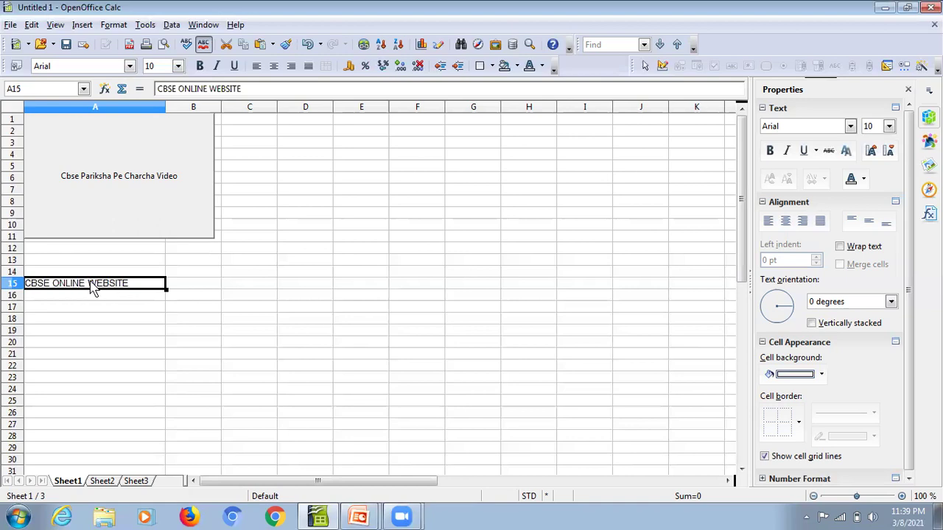